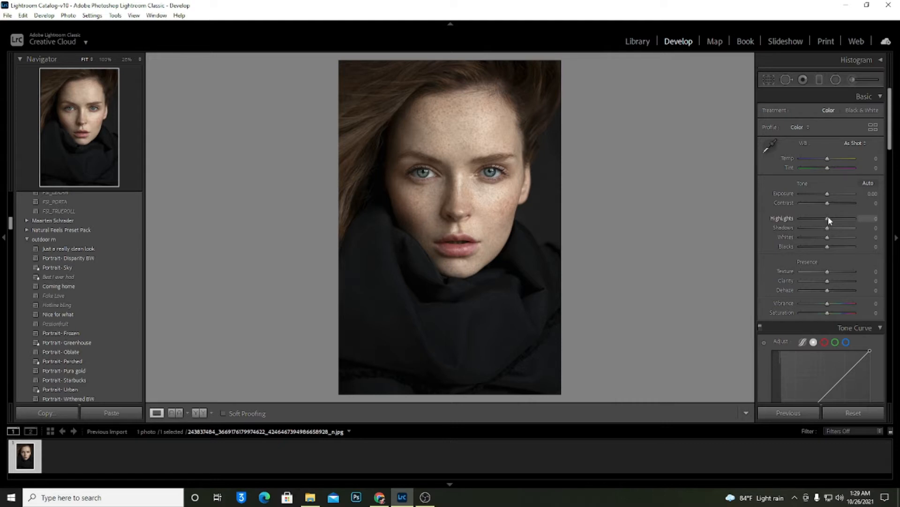
Set the portrait's Highlights to -18, Shadows to +84, Blacks to -65 and Vibrance to -9.
drag(828, 219, 823, 219)
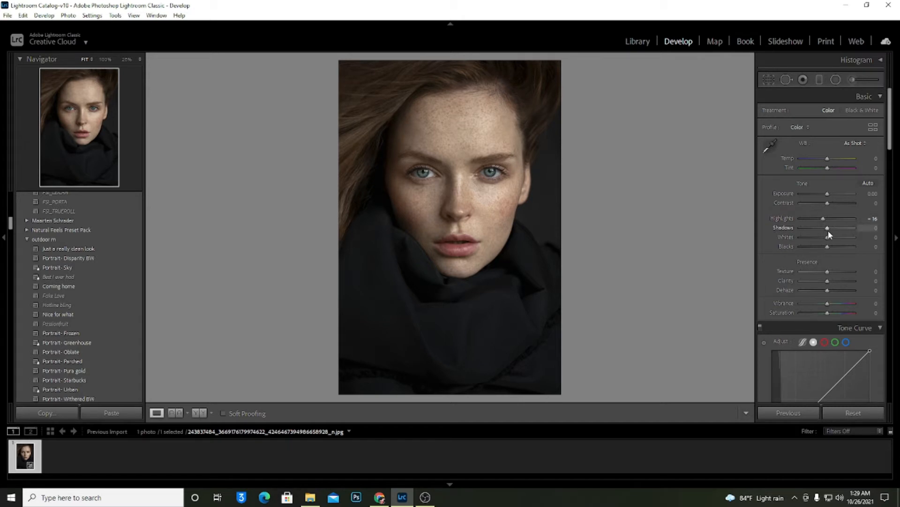
drag(829, 227, 837, 226)
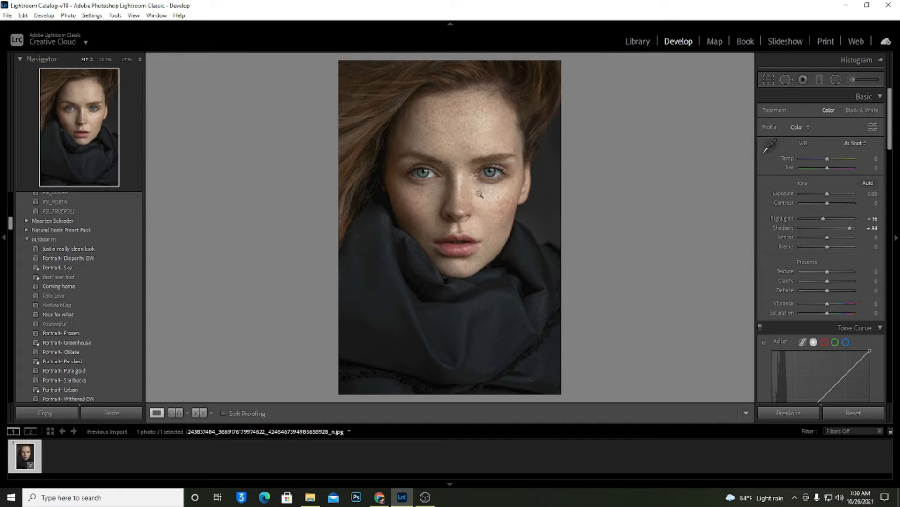
drag(828, 247, 817, 249)
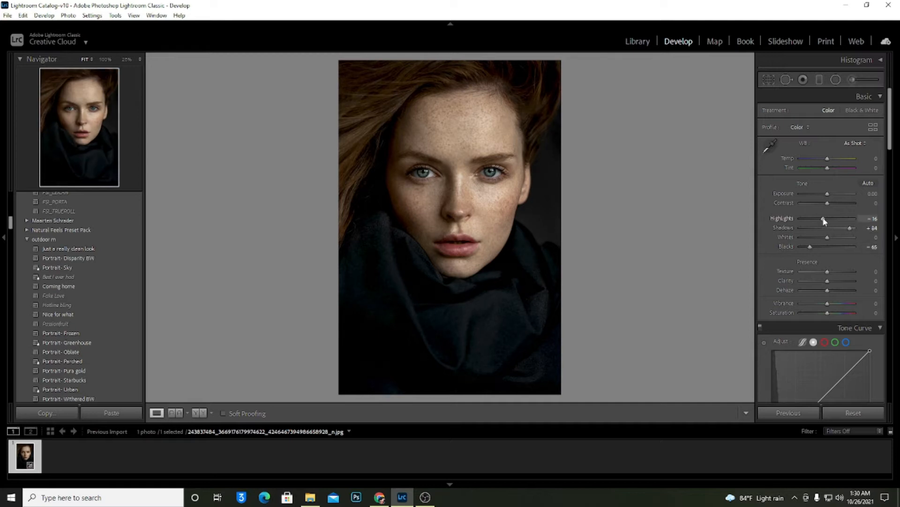
drag(824, 221, 820, 222)
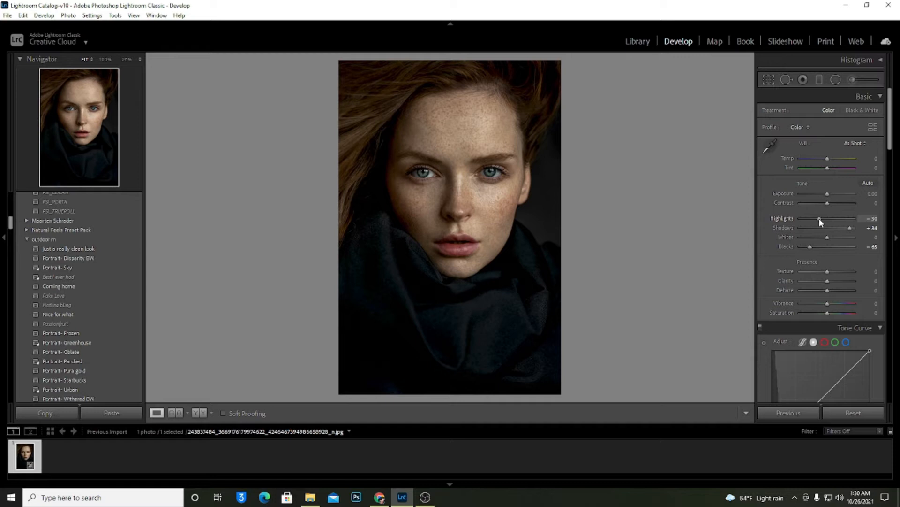
drag(821, 218, 822, 219)
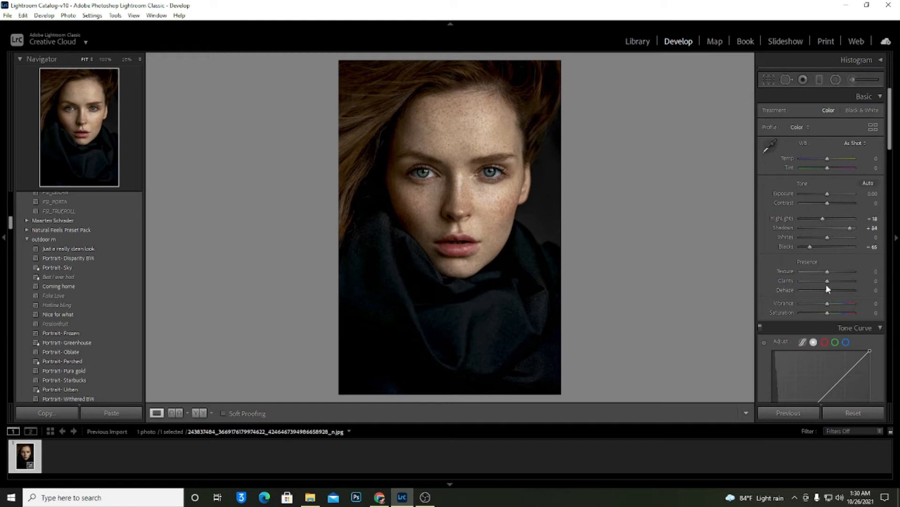
drag(827, 305, 825, 306)
In the HSL colour adjustments, raise the red hue slightly and lower the red saturation and luminance a little.
scroll(833, 270, down, 3)
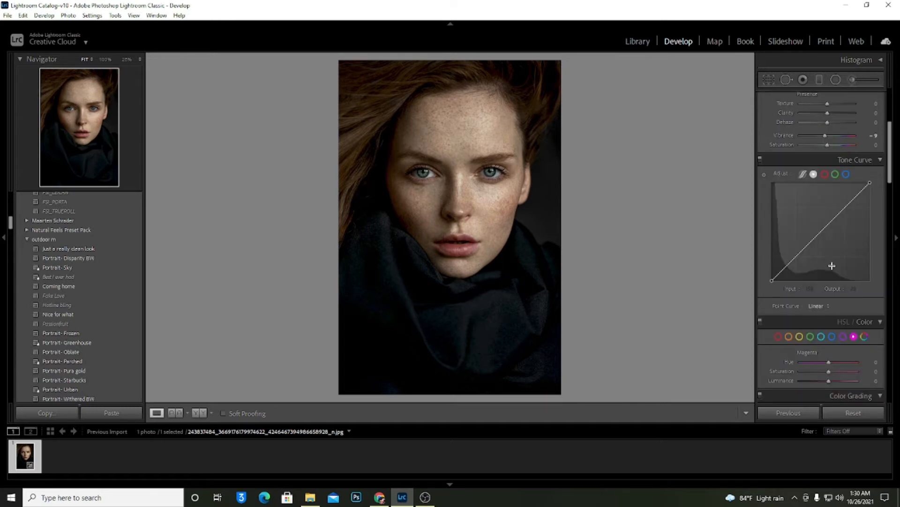
scroll(831, 263, down, 3)
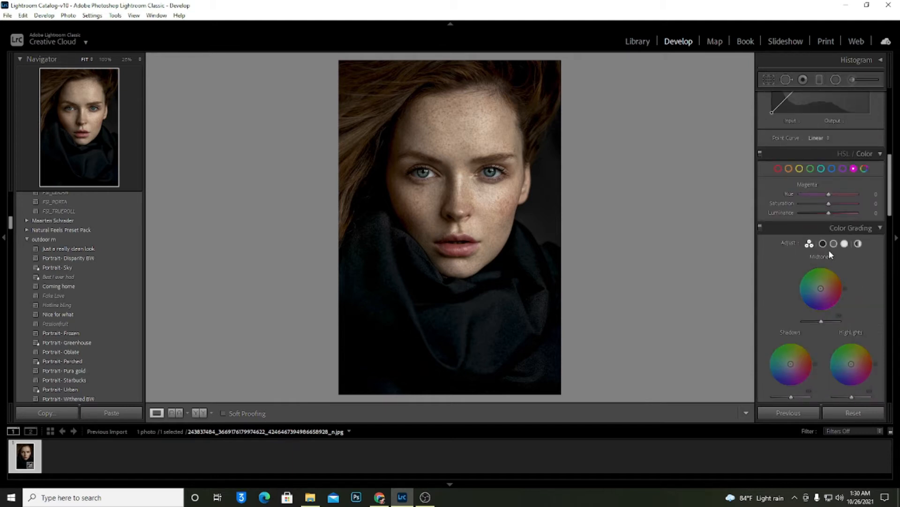
click(776, 168)
drag(829, 195, 834, 193)
drag(829, 204, 825, 206)
drag(830, 213, 828, 214)
Slightly lower the saturation and luminance of the yellow tones in the HSL colour adjustments.
click(790, 170)
click(800, 170)
drag(828, 207, 829, 207)
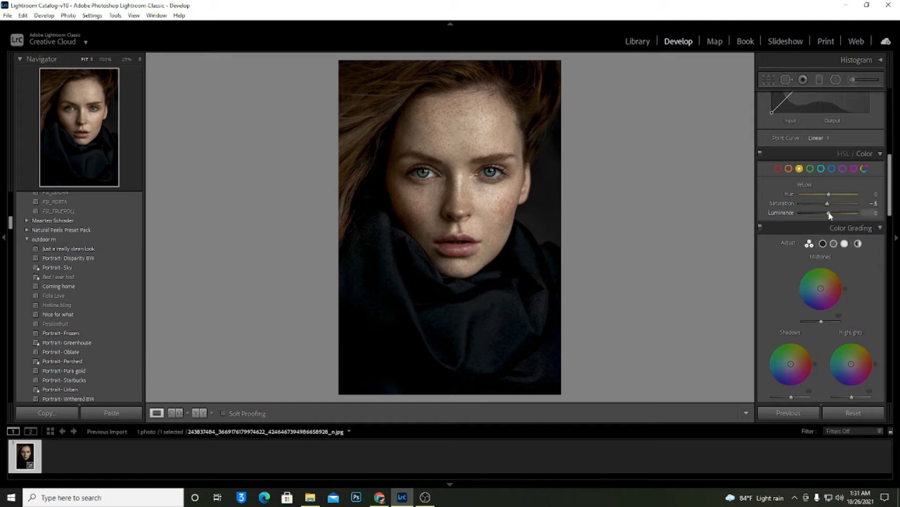
drag(827, 214, 826, 213)
Lower the hue, saturation and luminance of the green tones in the HSL colour adjustments.
click(810, 169)
click(810, 194)
drag(814, 194, 819, 194)
mouse_move(829, 203)
mouse_down()
mouse_move(792, 203)
mouse_move(841, 210)
mouse_move(832, 213)
mouse_move(873, 196)
mouse_move(813, 198)
mouse_move(870, 202)
mouse_move(816, 212)
mouse_up()
click(821, 213)
click(809, 194)
Raise the aqua hue slightly and reduce the aqua saturation a little.
click(819, 170)
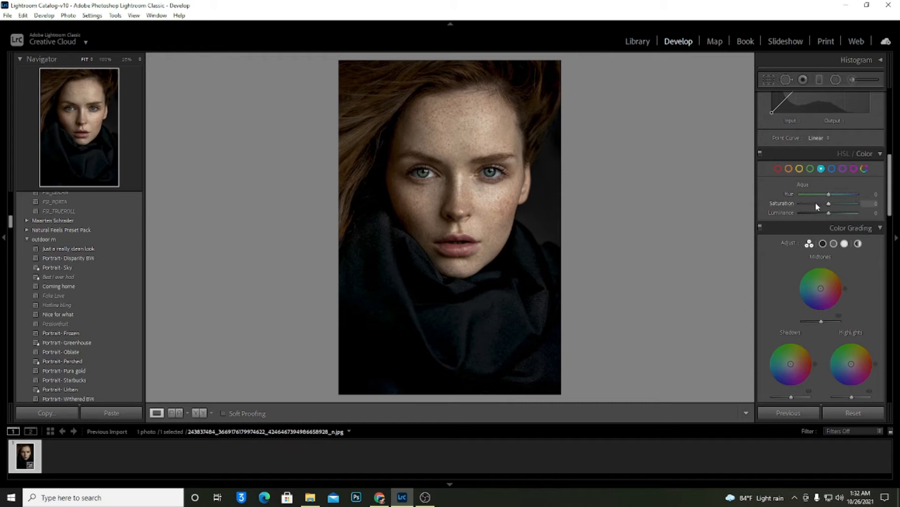
mouse_move(829, 194)
mouse_down()
mouse_move(840, 194)
mouse_move(830, 194)
mouse_up()
drag(828, 203, 825, 204)
Set the blue hue to -15 and saturation to -10, and lower the blue luminance.
click(832, 169)
drag(828, 193, 826, 197)
click(827, 205)
drag(826, 205, 825, 205)
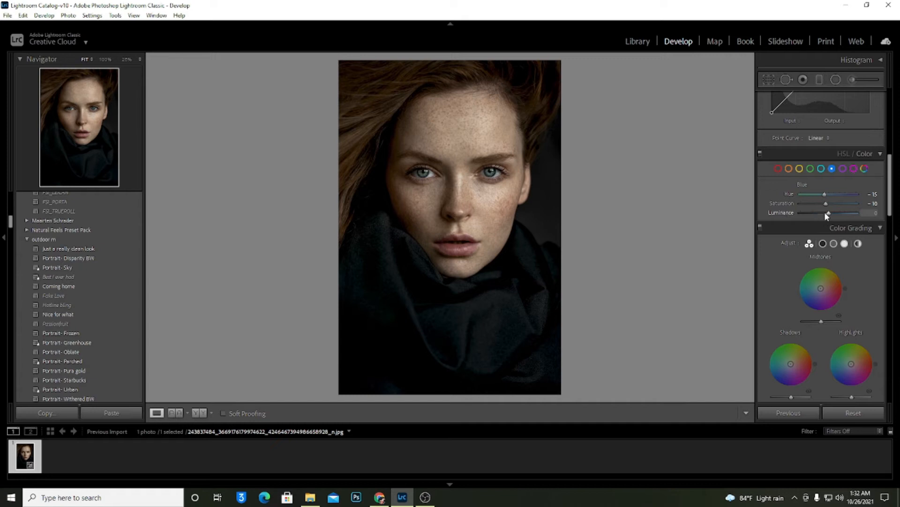
drag(833, 214, 821, 213)
Lower the purple saturation and luminance in the HSL colour adjustments.
click(842, 170)
mouse_move(829, 203)
mouse_down()
mouse_move(808, 208)
mouse_move(866, 203)
mouse_move(844, 207)
mouse_up()
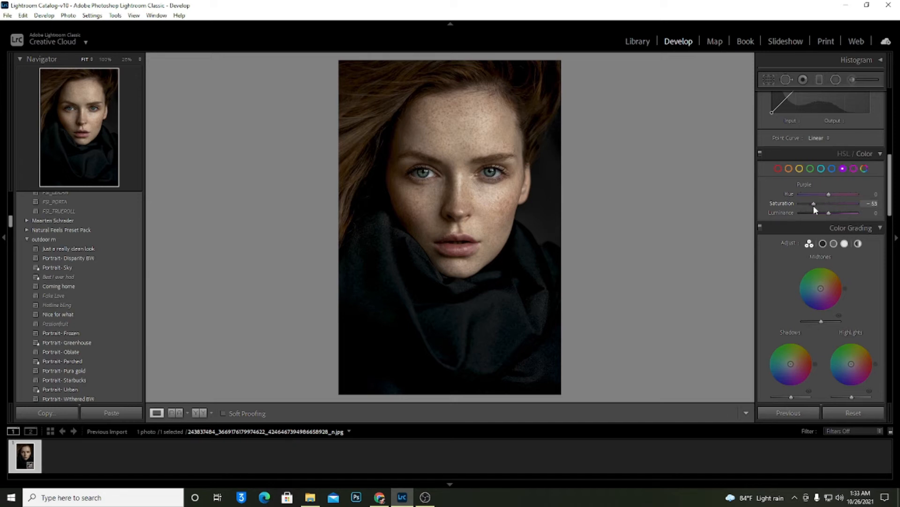
drag(820, 207, 822, 205)
click(821, 212)
drag(821, 213, 824, 216)
Set the magenta hue to +7, saturation to -5 and luminance to 0.
click(854, 169)
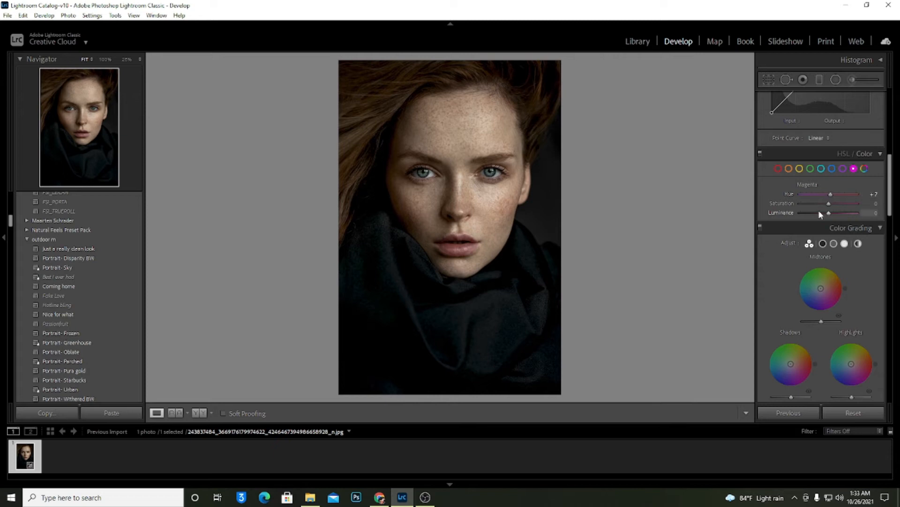
drag(829, 204, 826, 208)
mouse_move(830, 213)
mouse_down()
mouse_move(804, 212)
mouse_move(869, 213)
mouse_move(828, 214)
mouse_up()
click(873, 213)
text(0)
key(Return)
In Calibration, set the red primary hue to +11 and its saturation to +16.
scroll(781, 257, down, 2)
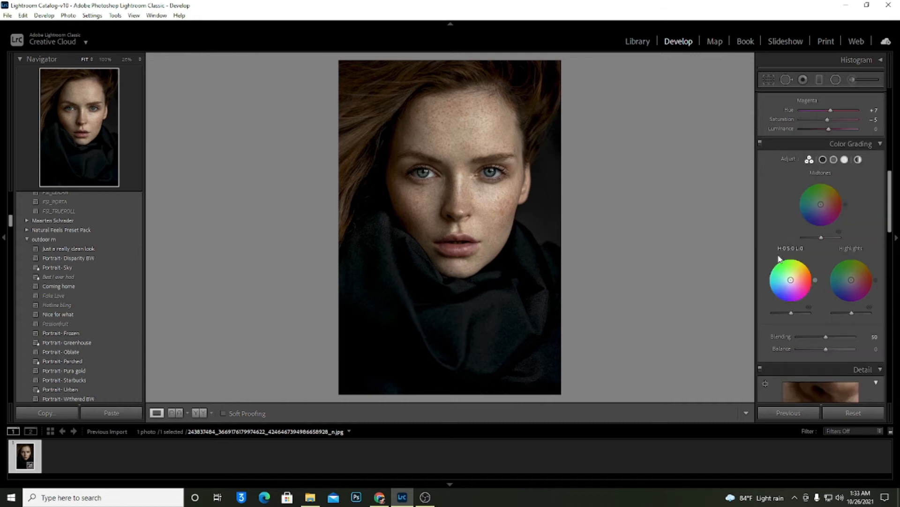
scroll(781, 261, down, 6)
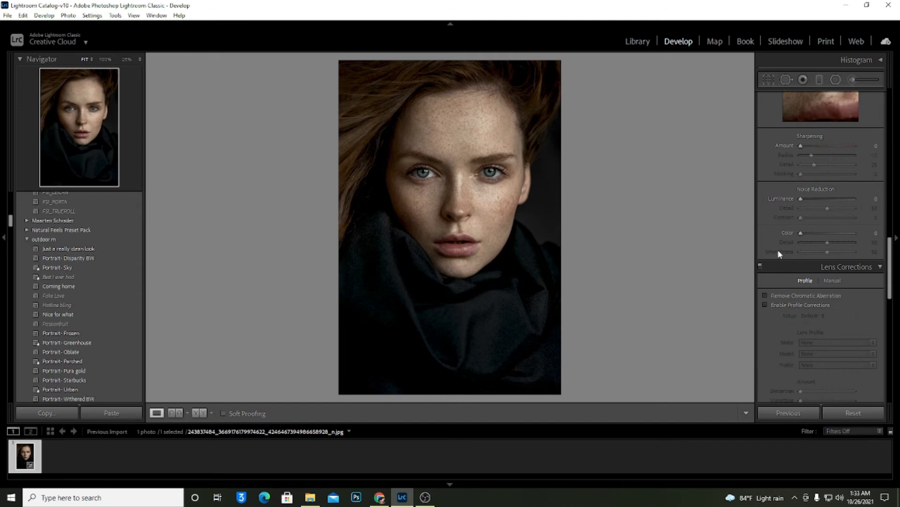
scroll(779, 254, down, 8)
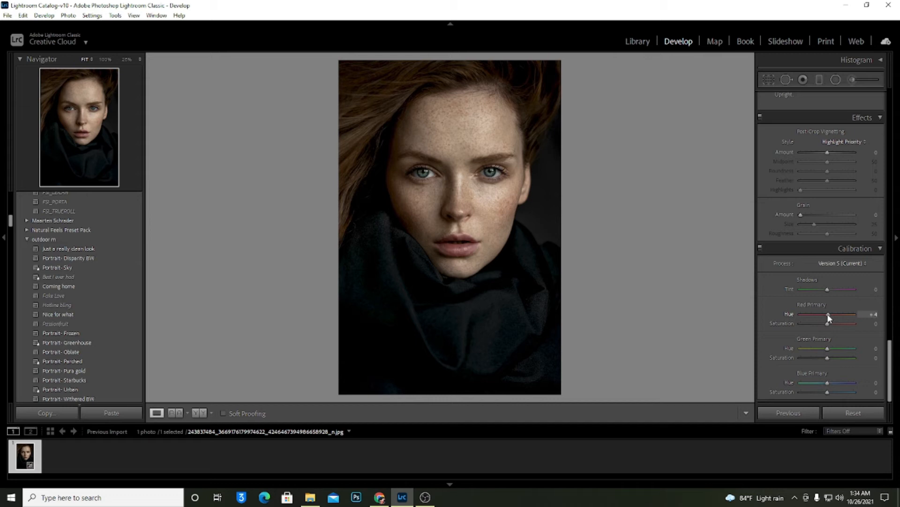
drag(828, 315, 829, 316)
drag(830, 323, 832, 323)
Set the green primary hue to +15 and its saturation to -30 in Calibration.
mouse_move(827, 348)
mouse_down()
mouse_move(809, 346)
mouse_move(832, 353)
mouse_up()
click(868, 348)
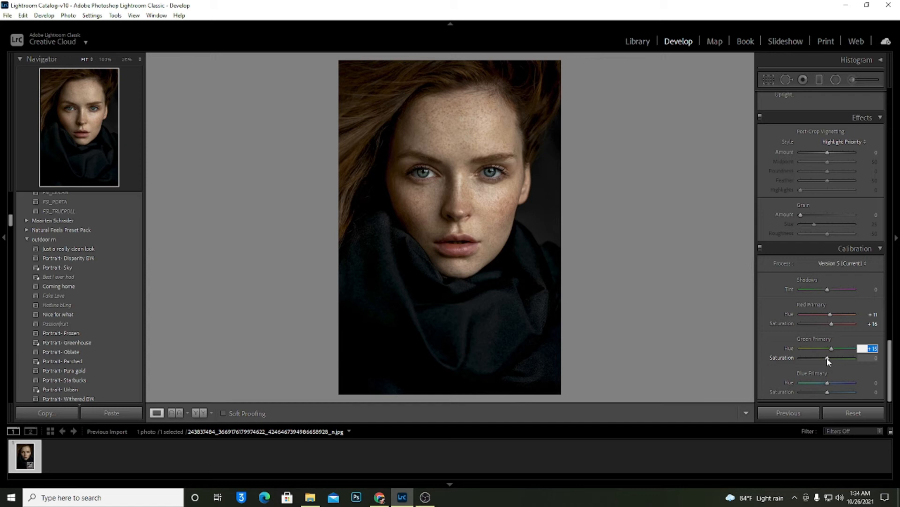
key(Return)
click(839, 364)
click(839, 365)
Set the blue primary hue to +16 and its saturation to -25 in Calibration.
drag(828, 393, 823, 391)
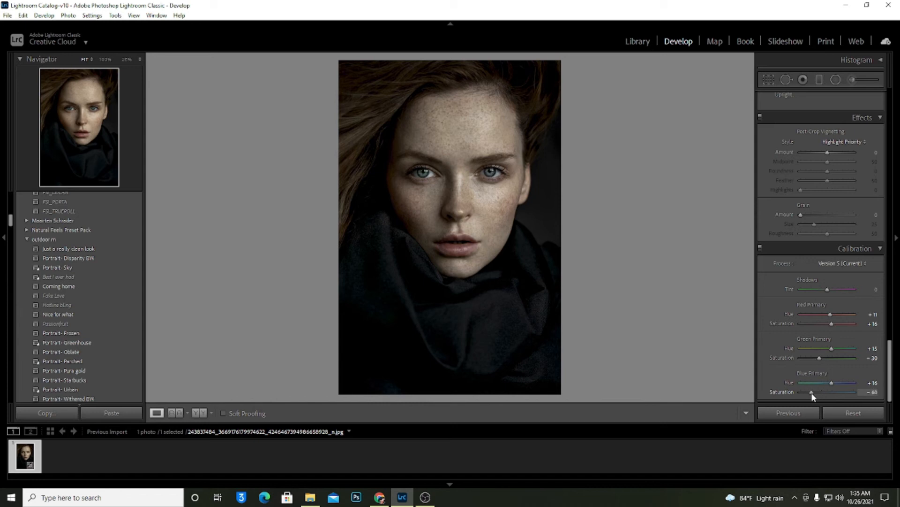
drag(811, 393, 815, 392)
drag(819, 392, 821, 396)
Raise the photo's Contrast to +2 in the basic tone adjustments.
scroll(823, 336, up, 10)
scroll(819, 305, up, 5)
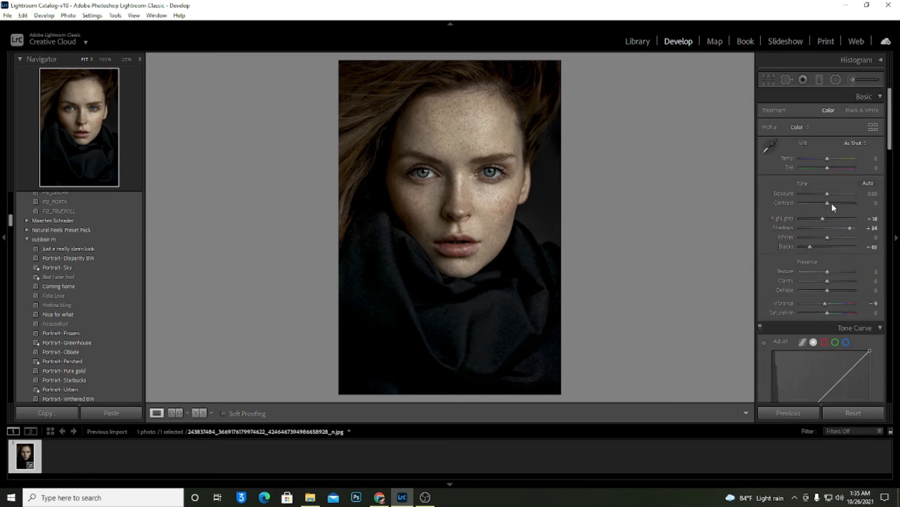
drag(830, 204, 825, 206)
Readjust the Calibration green primary to hue +28 and saturation -25, keeping the red primary hue at +11.
scroll(820, 256, down, 5)
scroll(820, 256, down, 5)
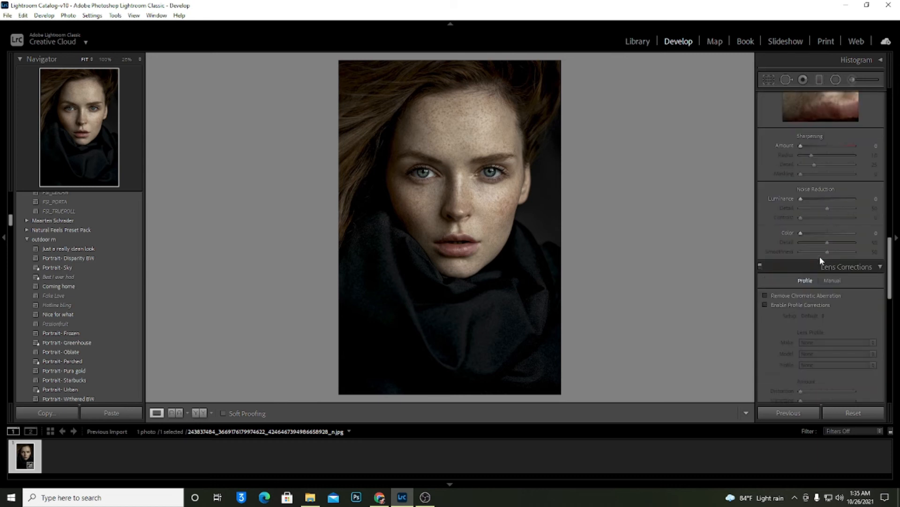
scroll(819, 256, down, 5)
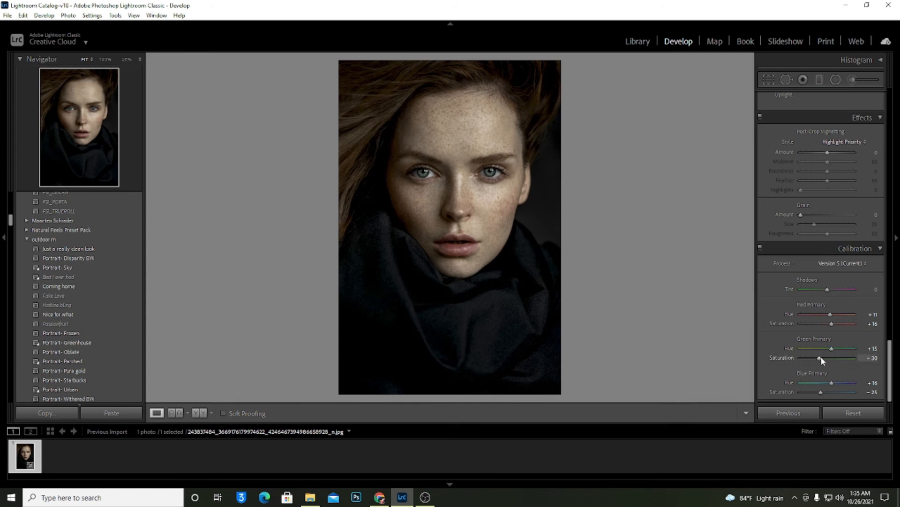
drag(831, 348, 821, 359)
drag(835, 348, 835, 350)
drag(831, 312, 831, 314)
Compare before and after side by side, and colour grade shadows to hue 218, saturation 13 and highlights to hue 59, saturation 27.
click(199, 412)
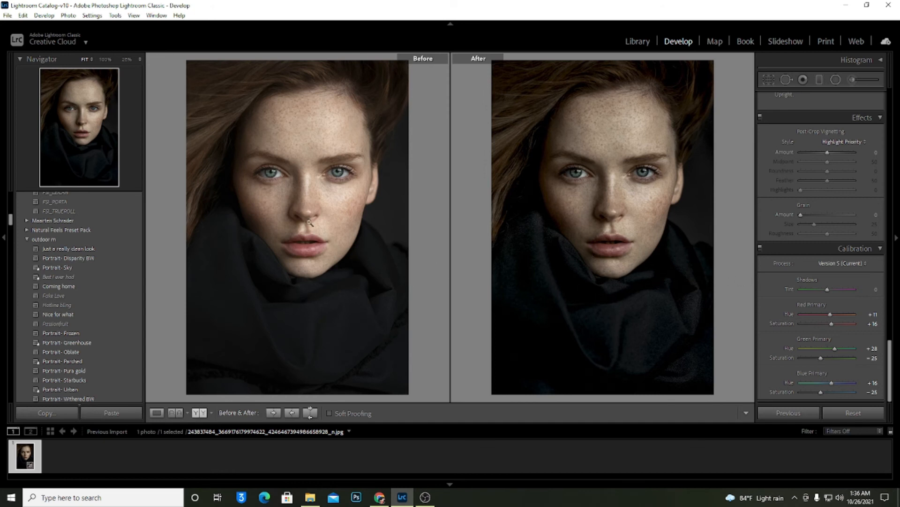
scroll(822, 305, up, 2)
scroll(821, 305, up, 10)
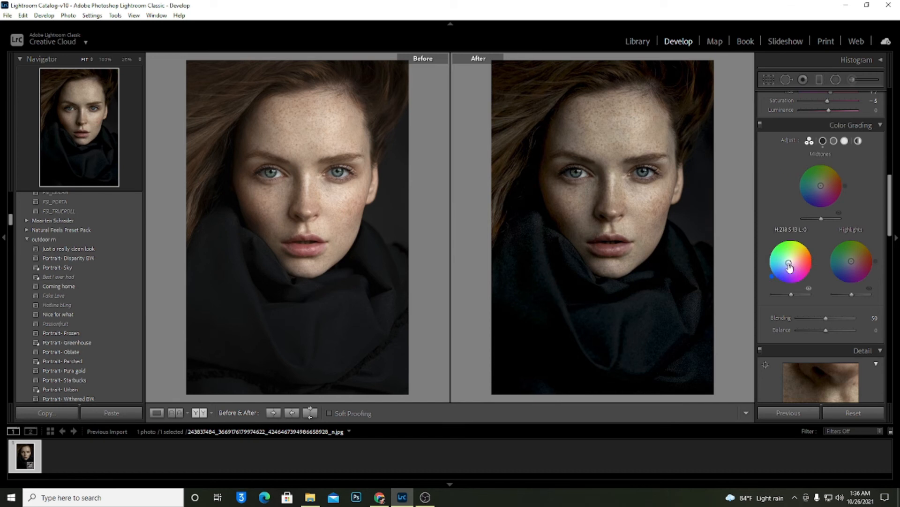
drag(851, 261, 854, 256)
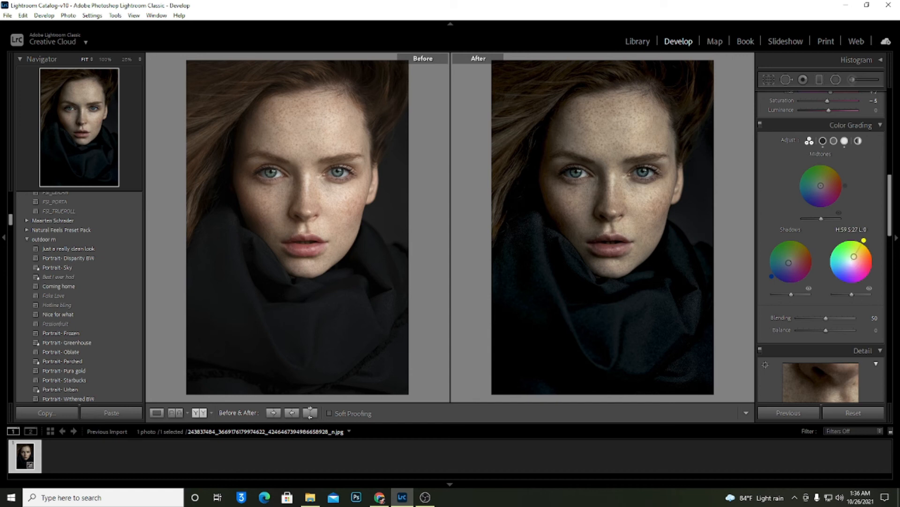
With the adjustment brush at size 3.4, paint over the iris of the model's left eye in the After view.
scroll(794, 309, up, 3)
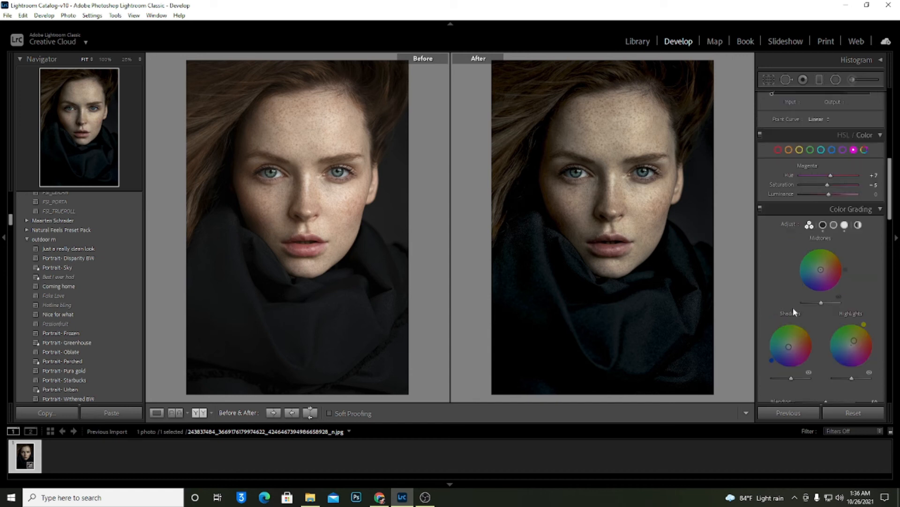
scroll(792, 308, up, 5)
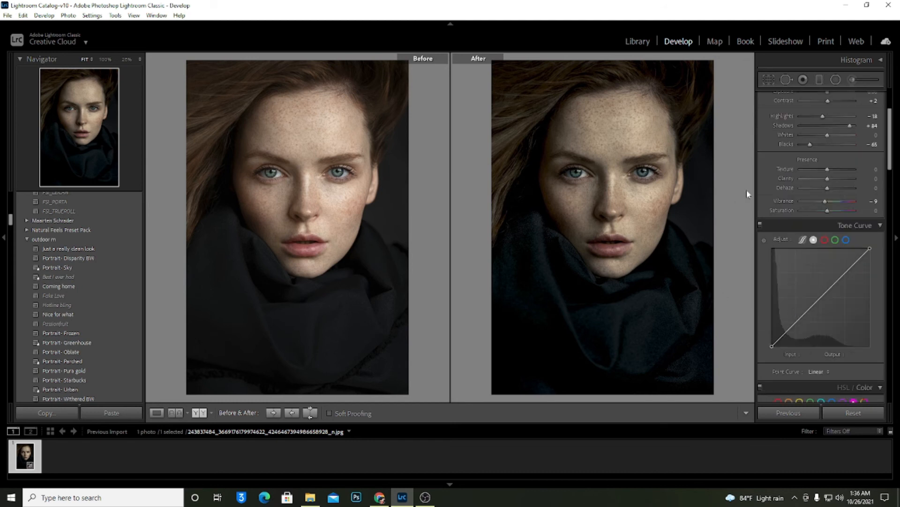
scroll(814, 149, up, 3)
click(852, 79)
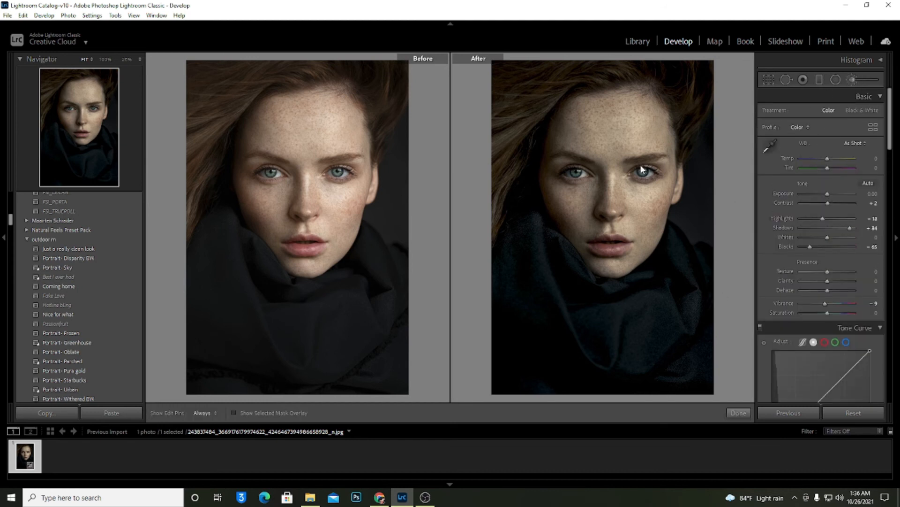
drag(639, 190, 638, 179)
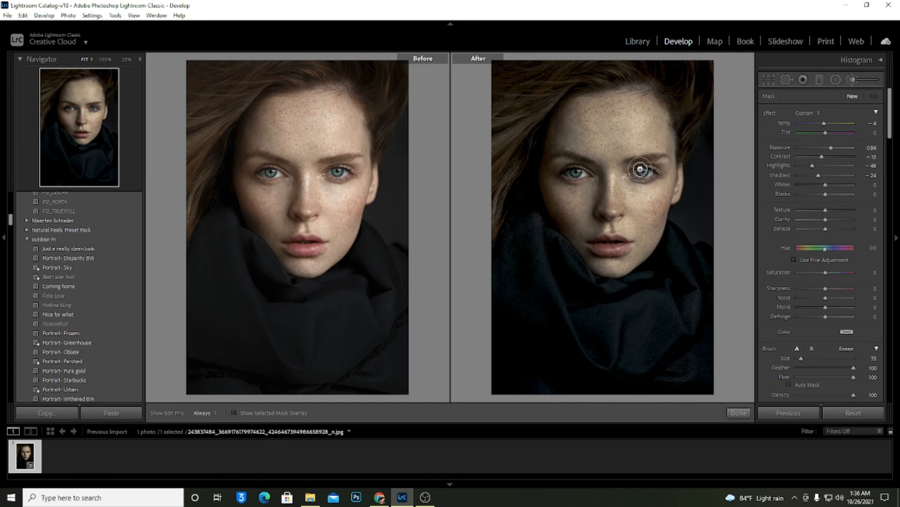
key(ctrl+equal)
key(ctrl+equal)
key(ctrl+equal)
right_click(590, 207)
click(585, 197)
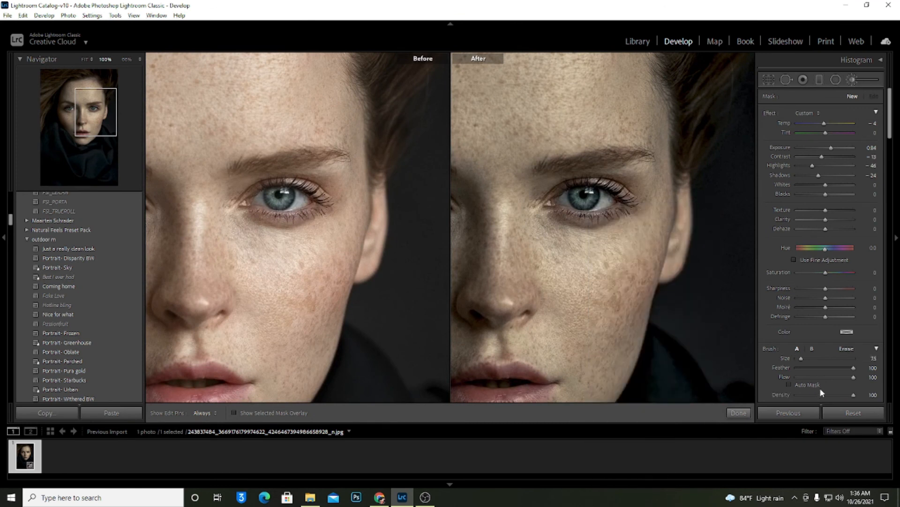
drag(801, 358, 798, 358)
click(587, 200)
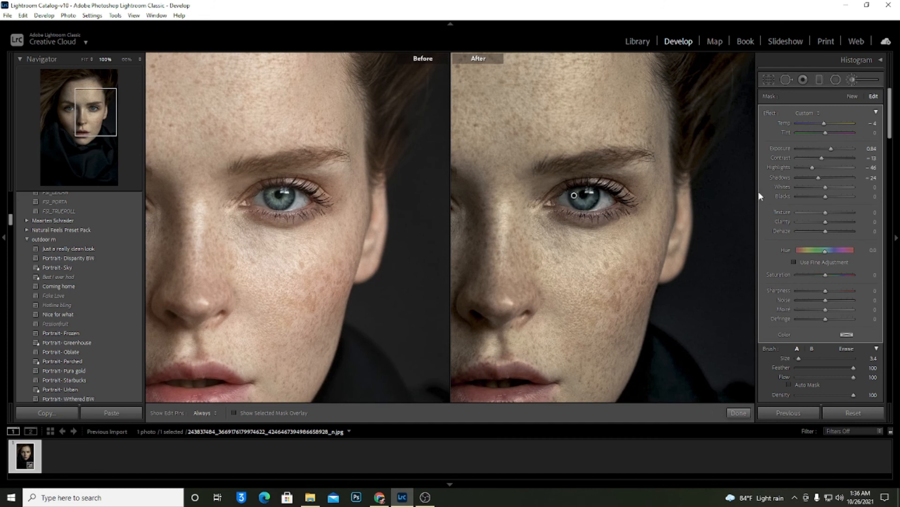
Set the eye brush mask's Exposure to 0.64, Contrast to 31, Highlights to 8 and Shadows to 33.
drag(831, 149, 829, 170)
click(826, 177)
click(834, 178)
click(827, 157)
drag(827, 157, 834, 157)
Paint the same brush adjustment over the other iris and exit brush editing.
drag(552, 251, 635, 242)
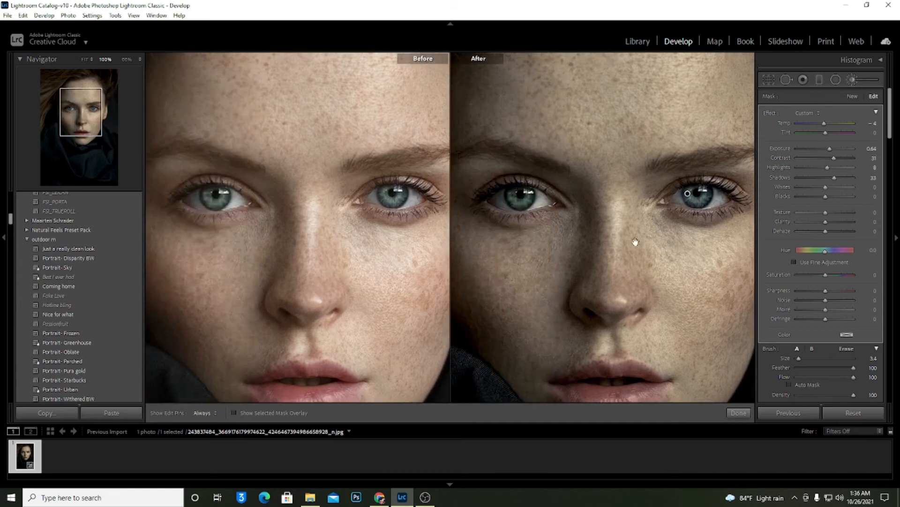
mouse_move(530, 194)
mouse_down()
mouse_move(503, 200)
mouse_move(511, 196)
mouse_up()
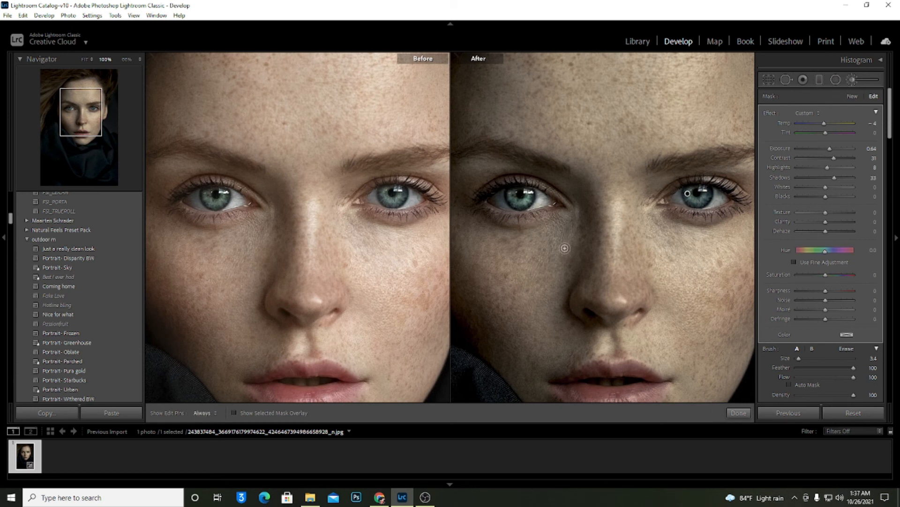
key(ctrl+z)
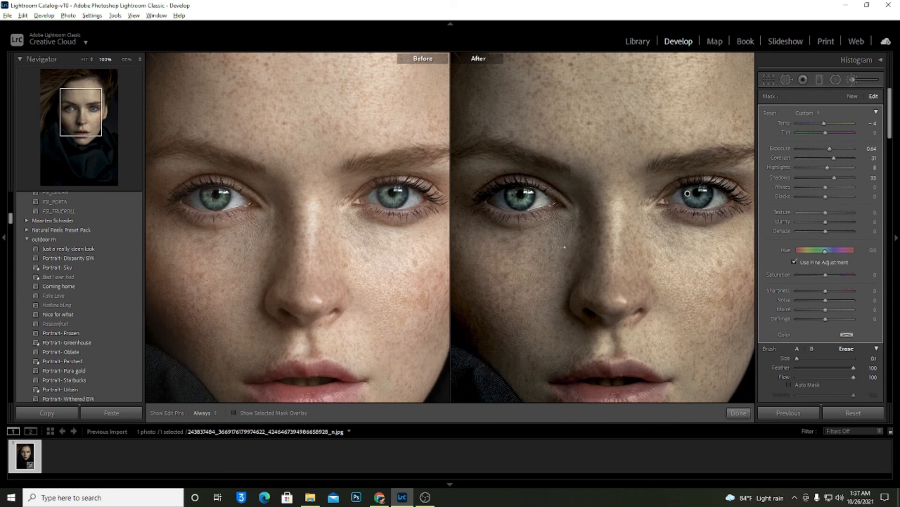
key(ctrl+minus)
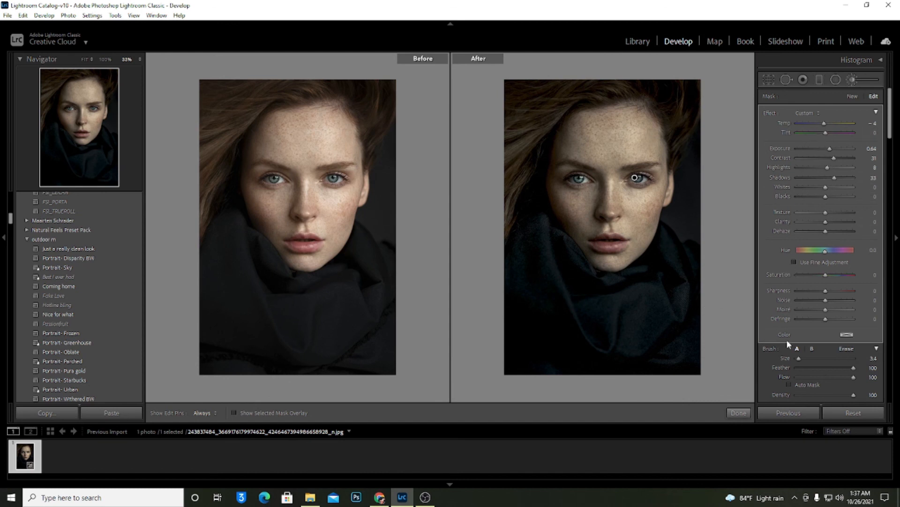
click(770, 82)
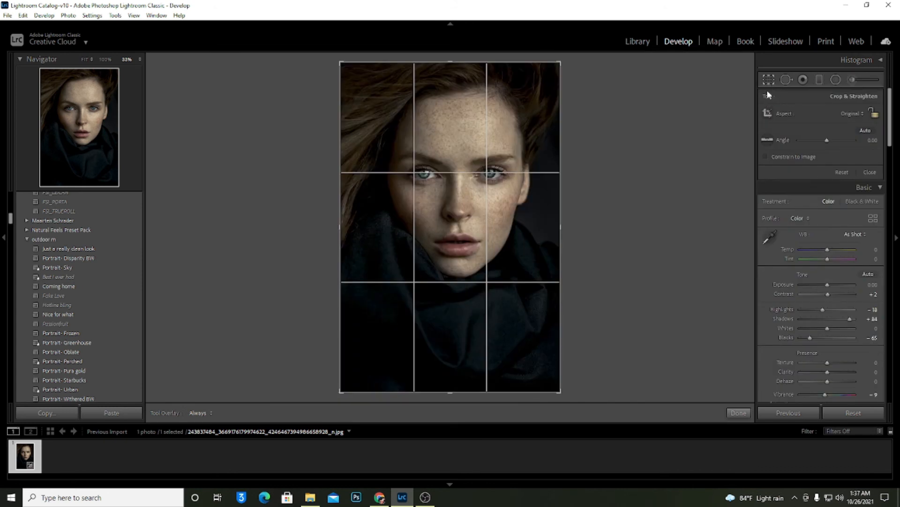
key(r)
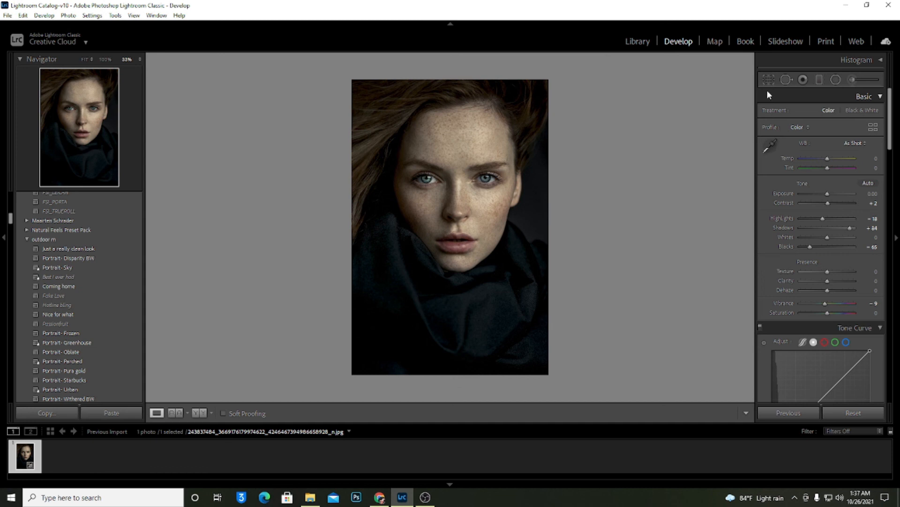
click(848, 78)
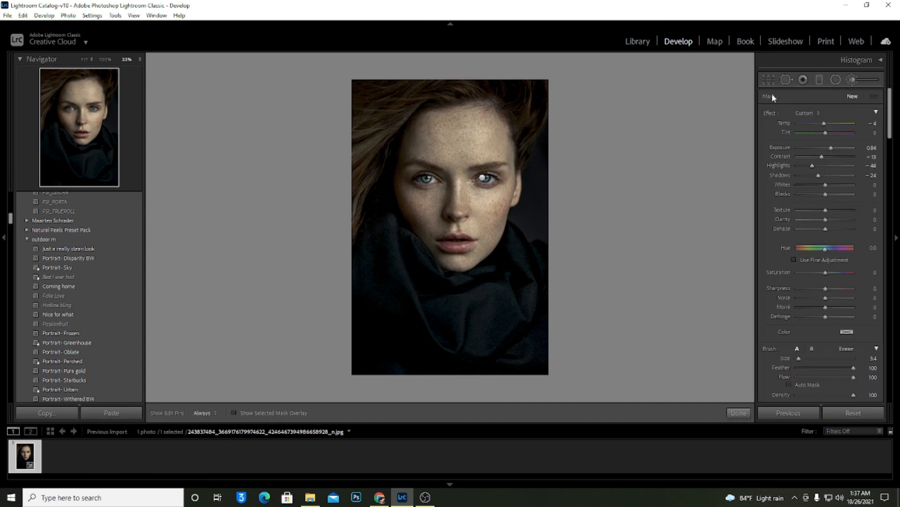
click(768, 80)
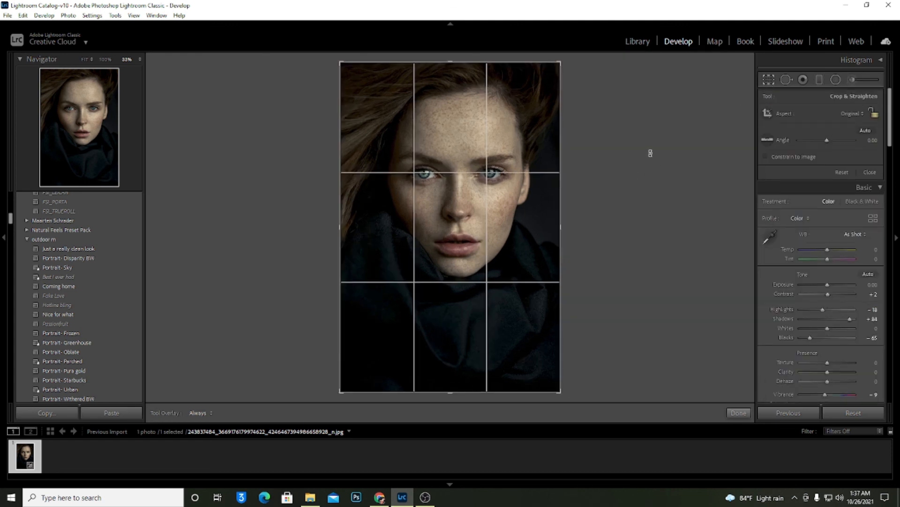
drag(828, 250, 829, 254)
key(r)
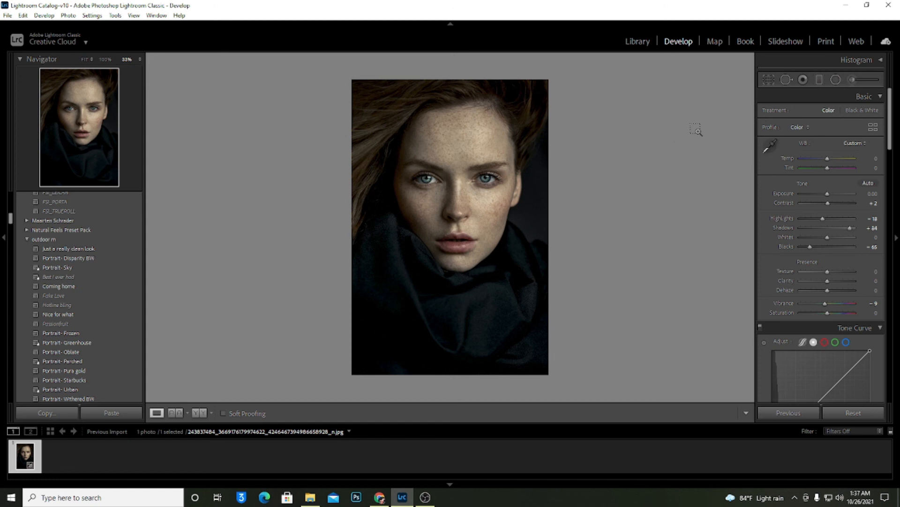
Warm the portrait's white balance slightly by setting Temp to +2 and Tint to +1.
key(ctrl+equal)
key(ctrl+0)
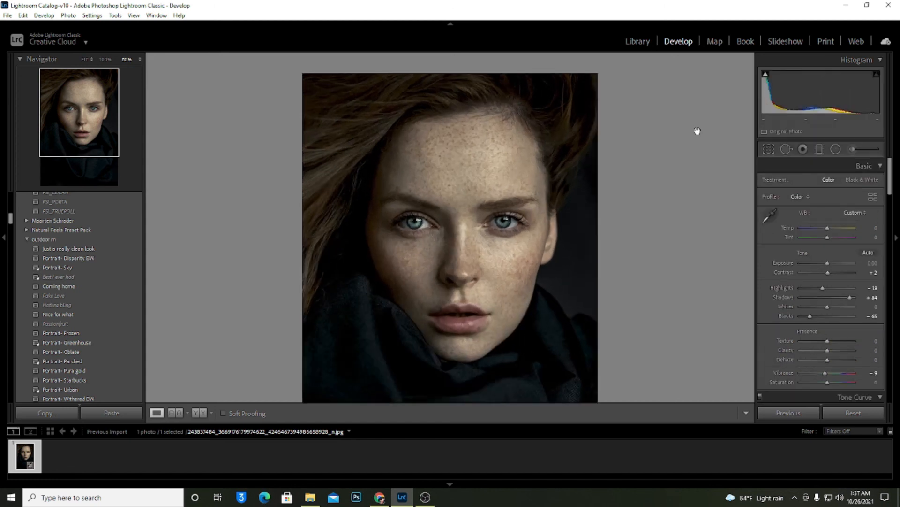
click(571, 150)
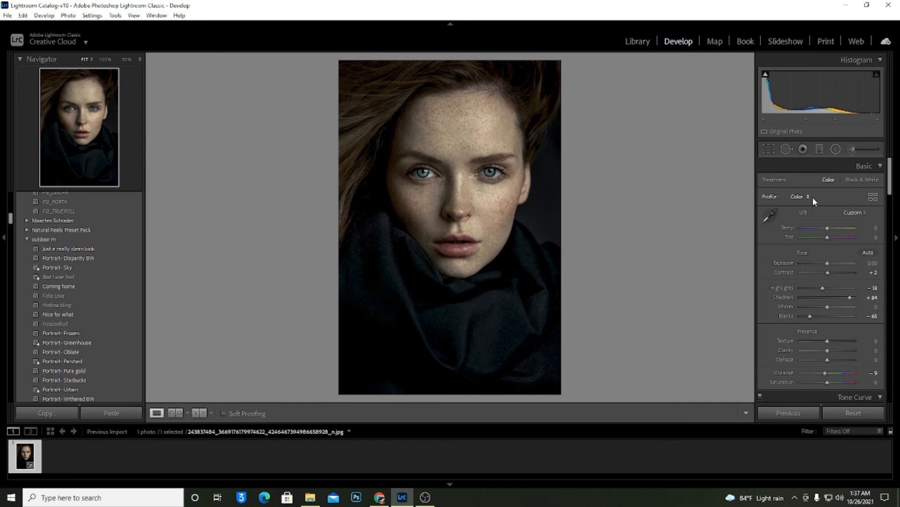
drag(827, 228, 827, 228)
drag(829, 236, 828, 237)
click(873, 237)
key(Down)
click(628, 227)
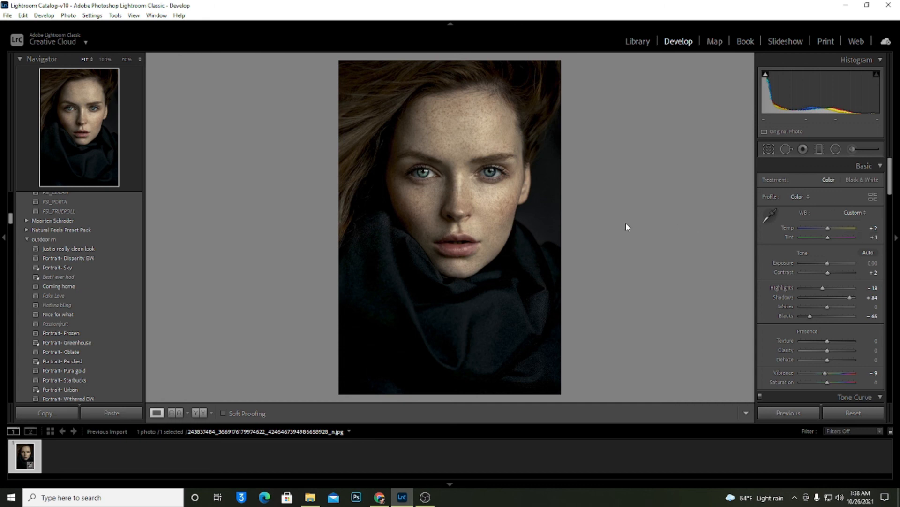